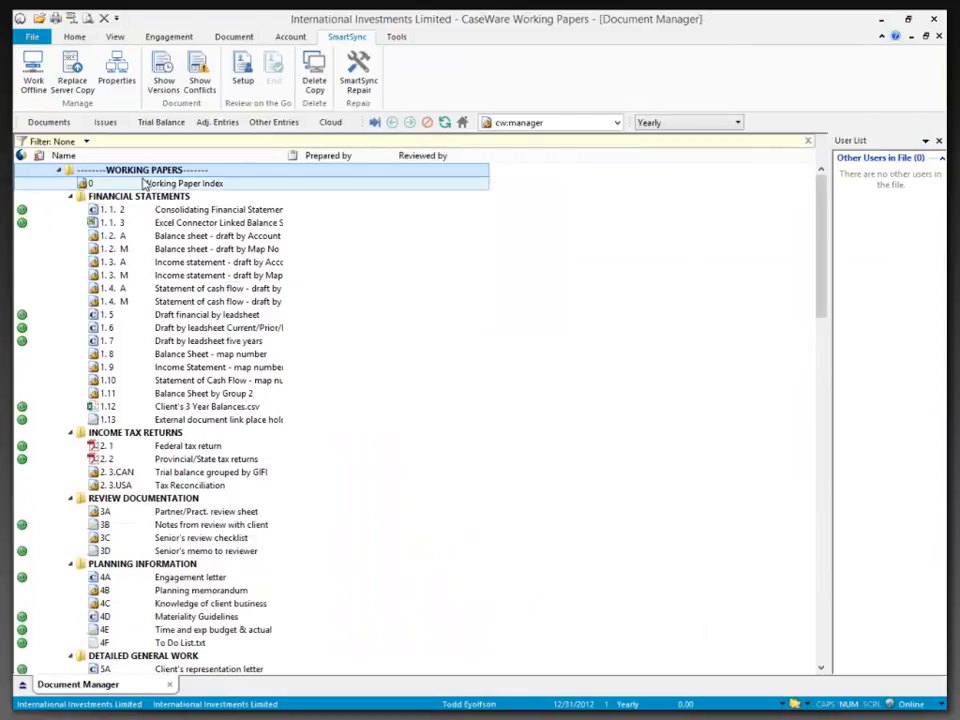
Open the engagement's consolidation setup and set the abbreviation of the parent entity International Investments Limited to IIL
click(167, 40)
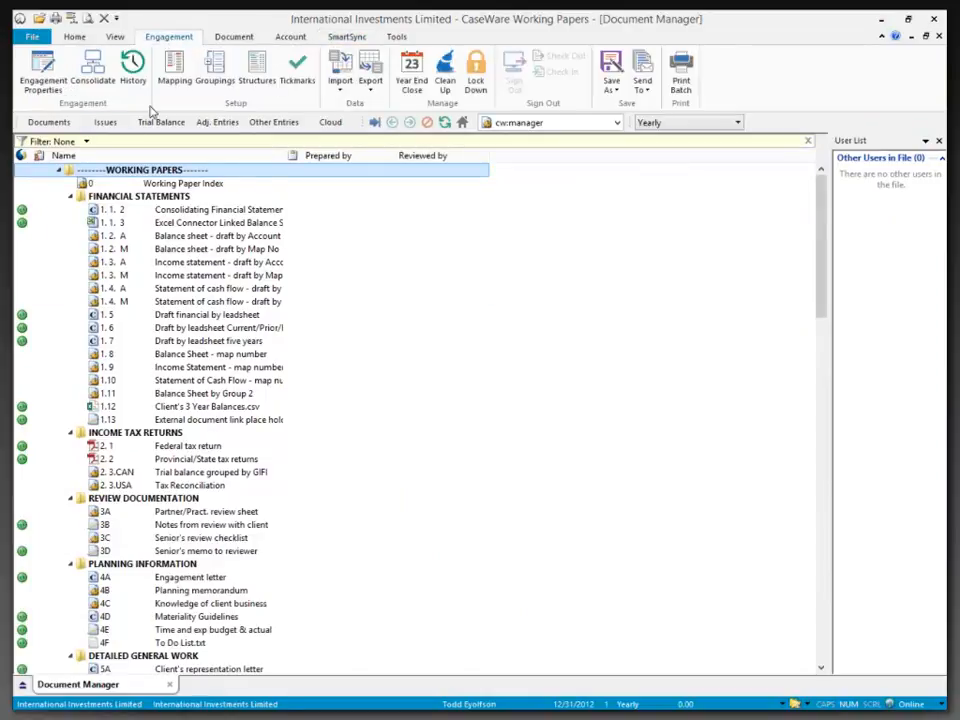
click(93, 66)
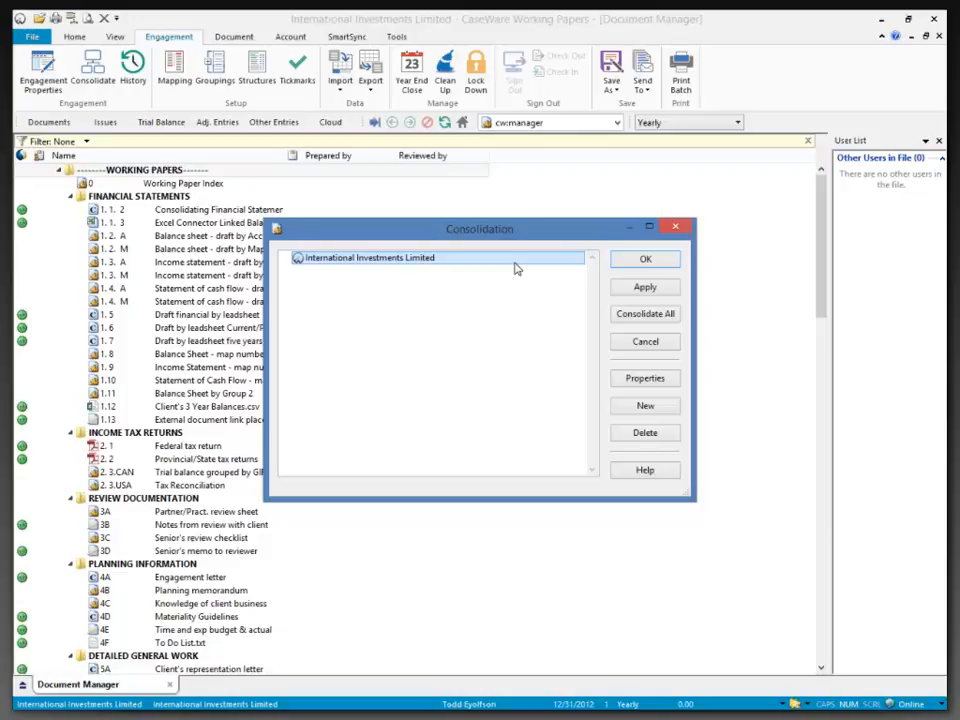
click(635, 389)
click(467, 261)
text(IIL)
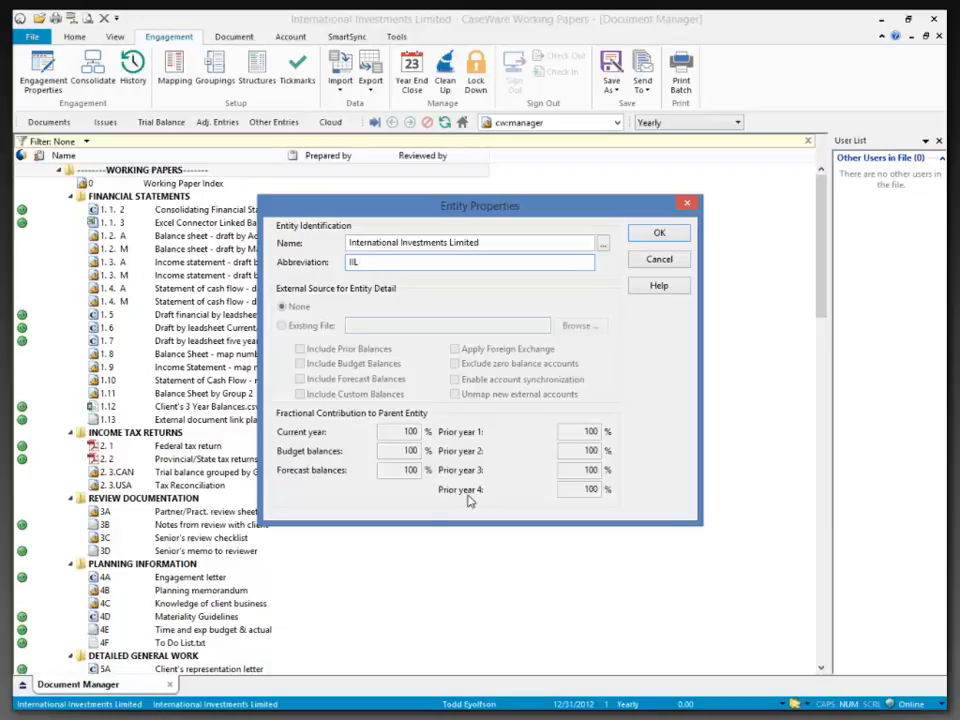
click(660, 236)
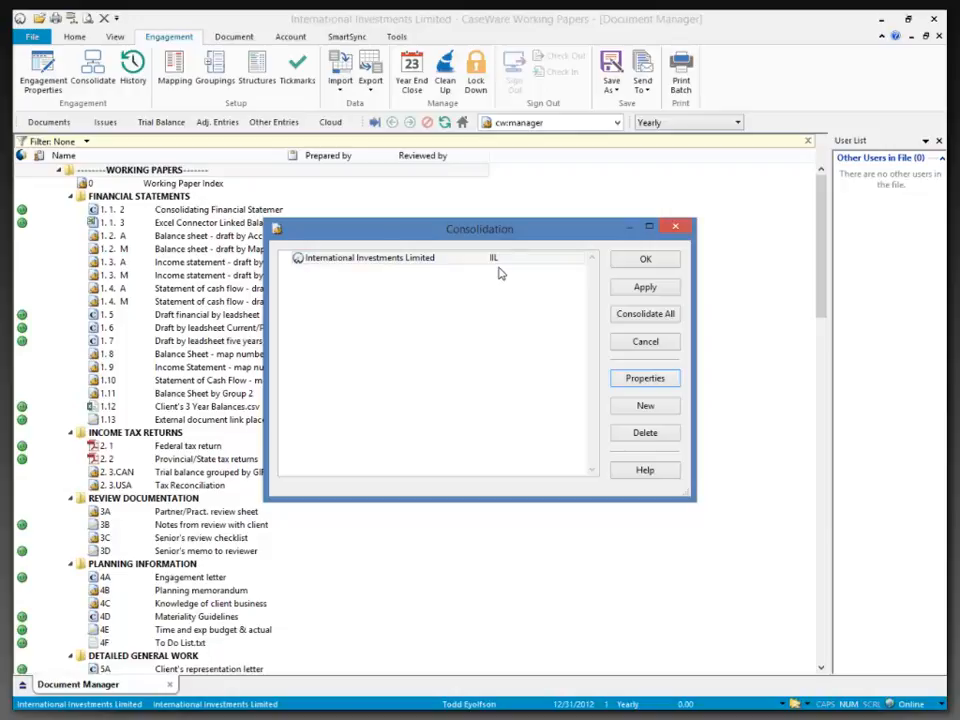
Start a new entity under the parent, named Australia Investments Limited with the abbreviation AIL
click(645, 405)
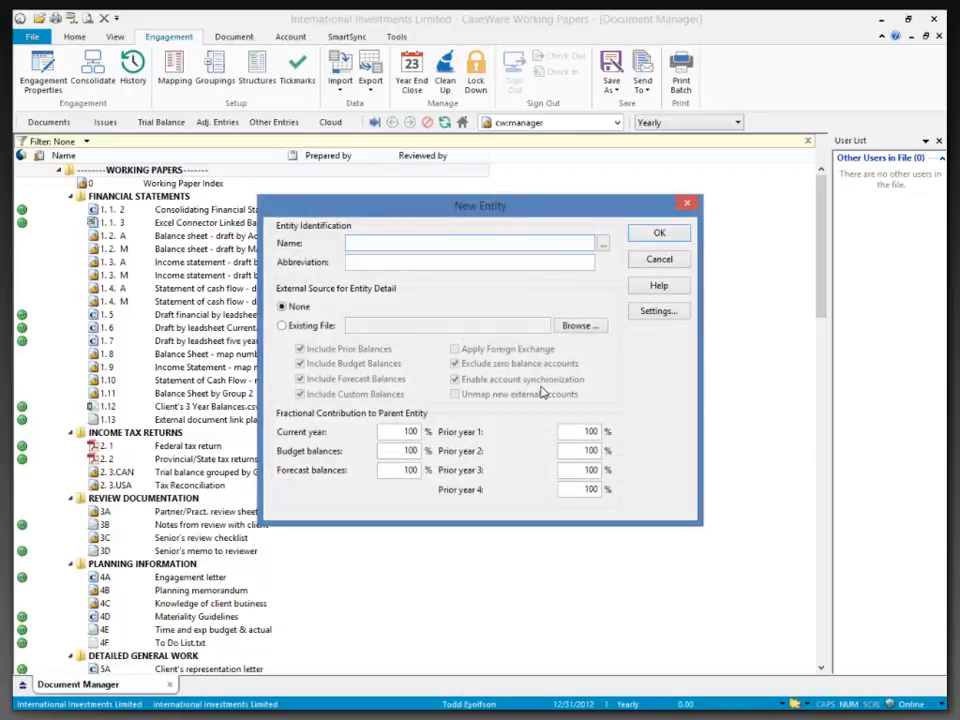
text(Australia Investment)
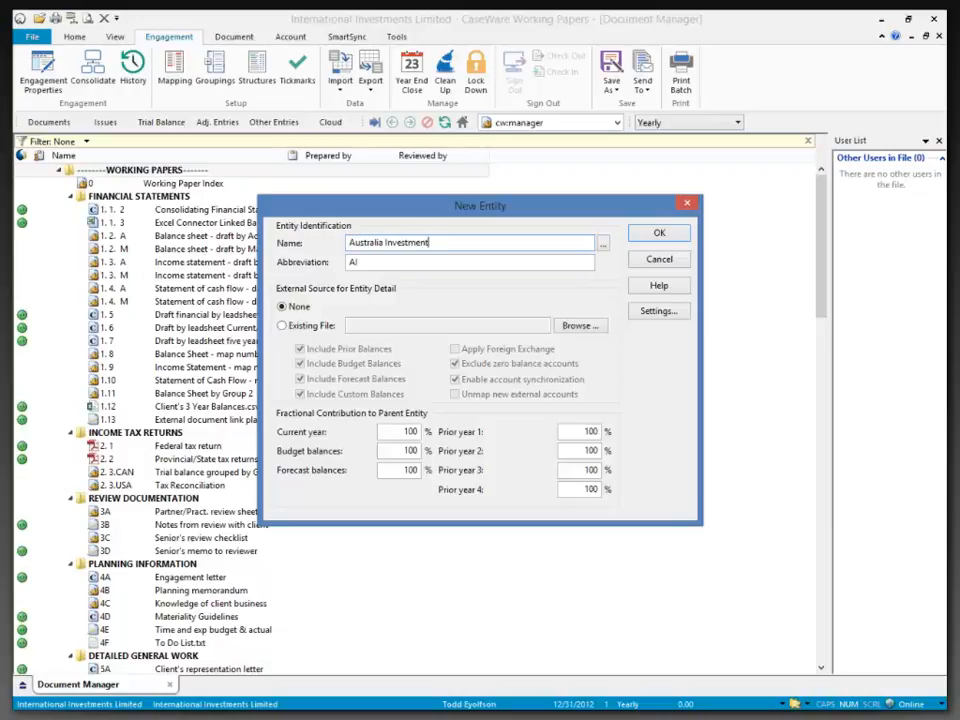
text(s Limited)
shift+click(384, 243)
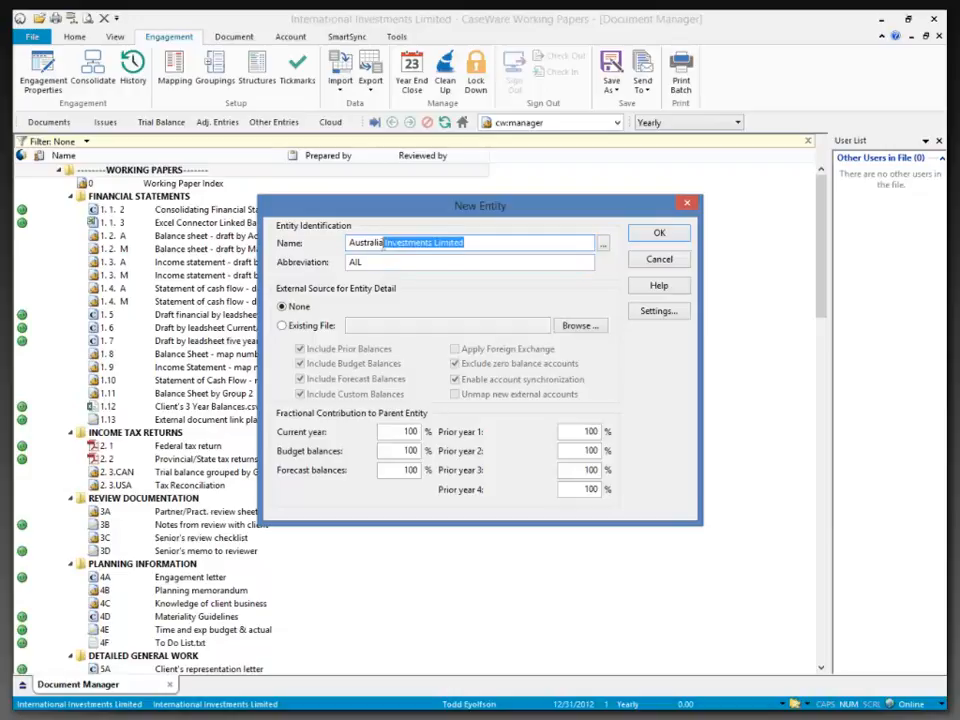
click(395, 261)
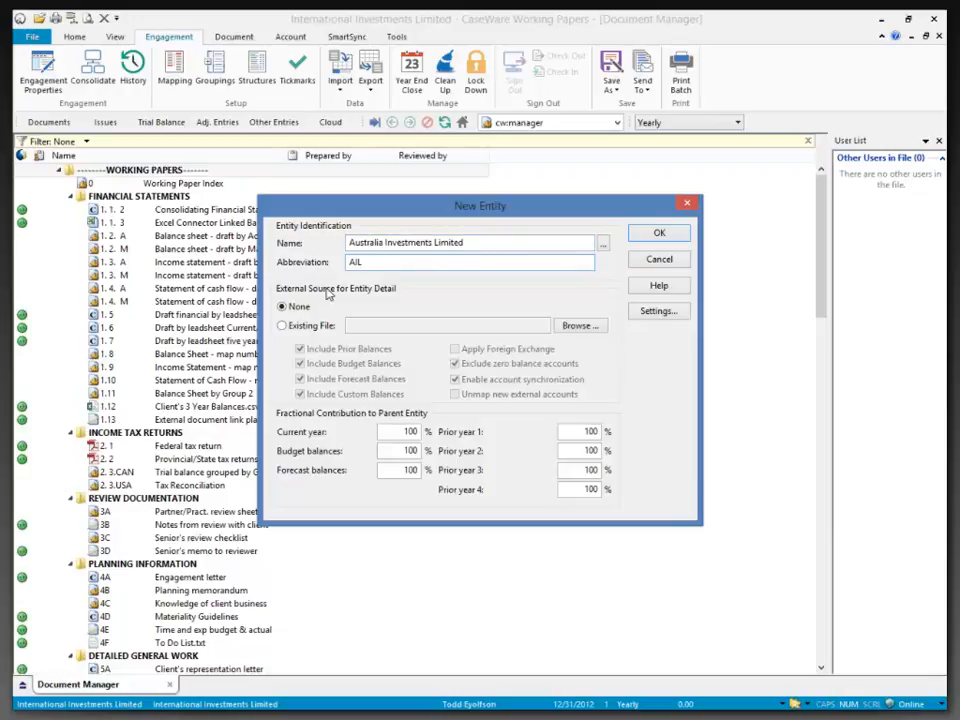
Link the Australian entity to the existing Australia Investments Ltd file on CaseWare Cloud, searching for "Investments", and add the entity to the consolidation
click(582, 326)
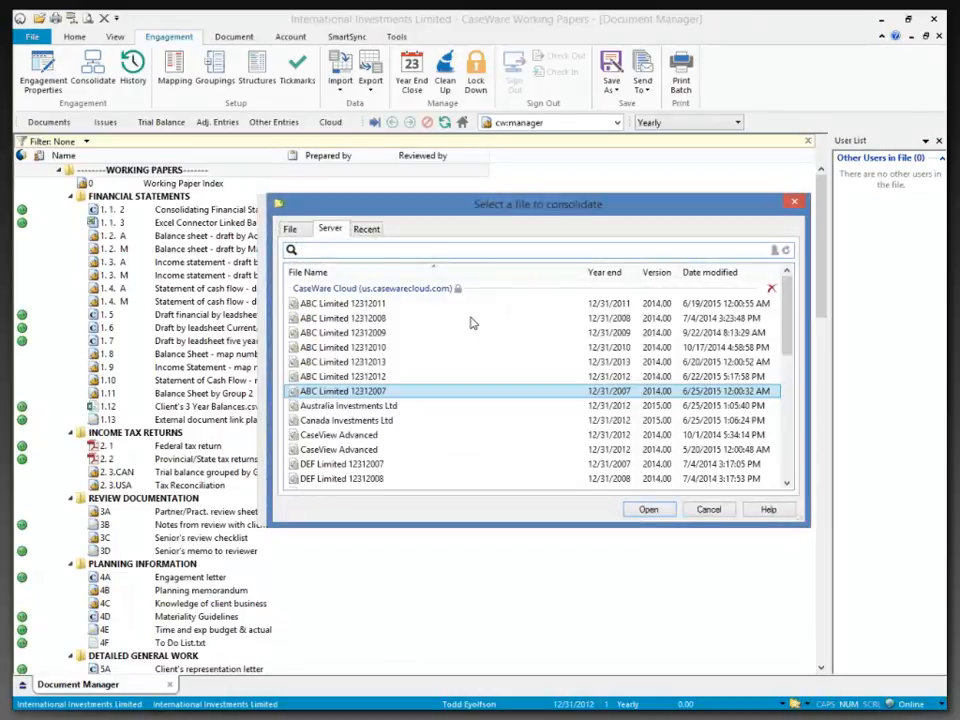
click(290, 230)
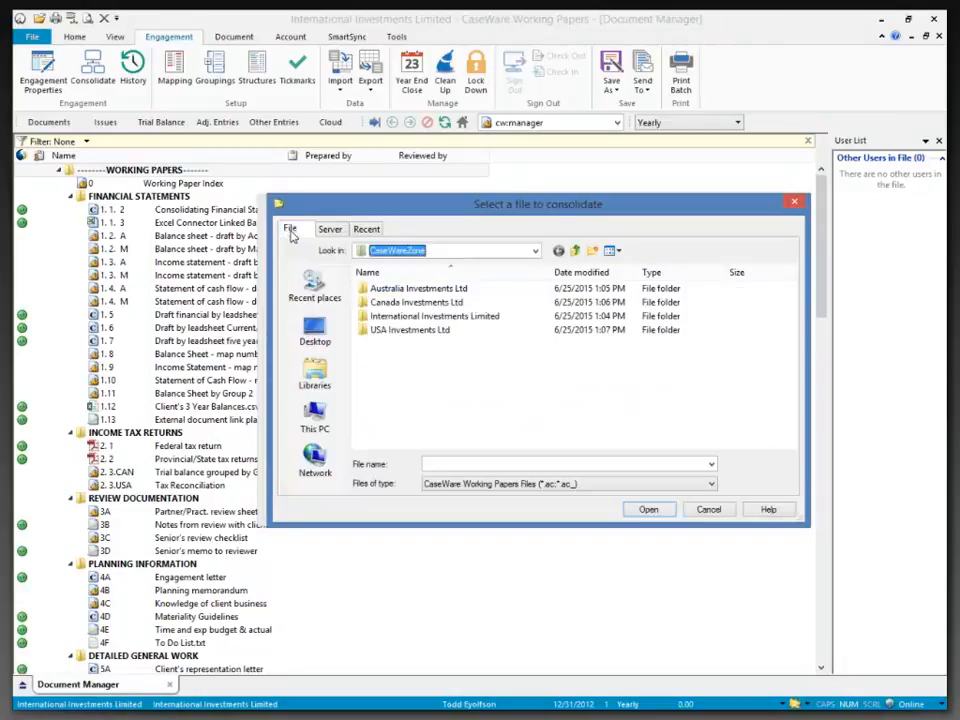
click(364, 230)
click(330, 230)
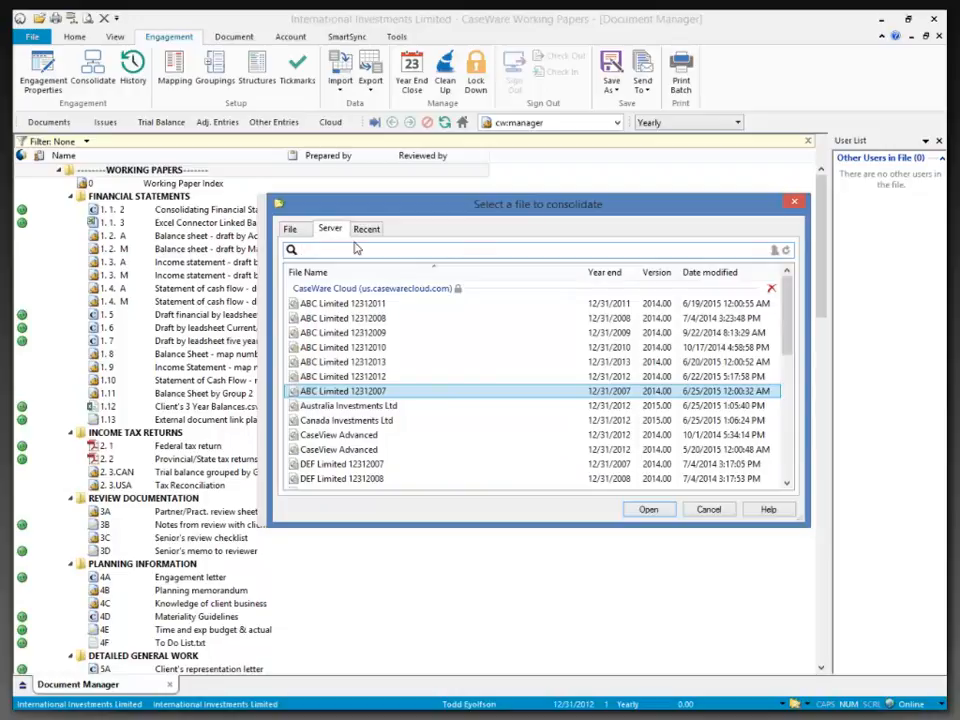
text(Investments)
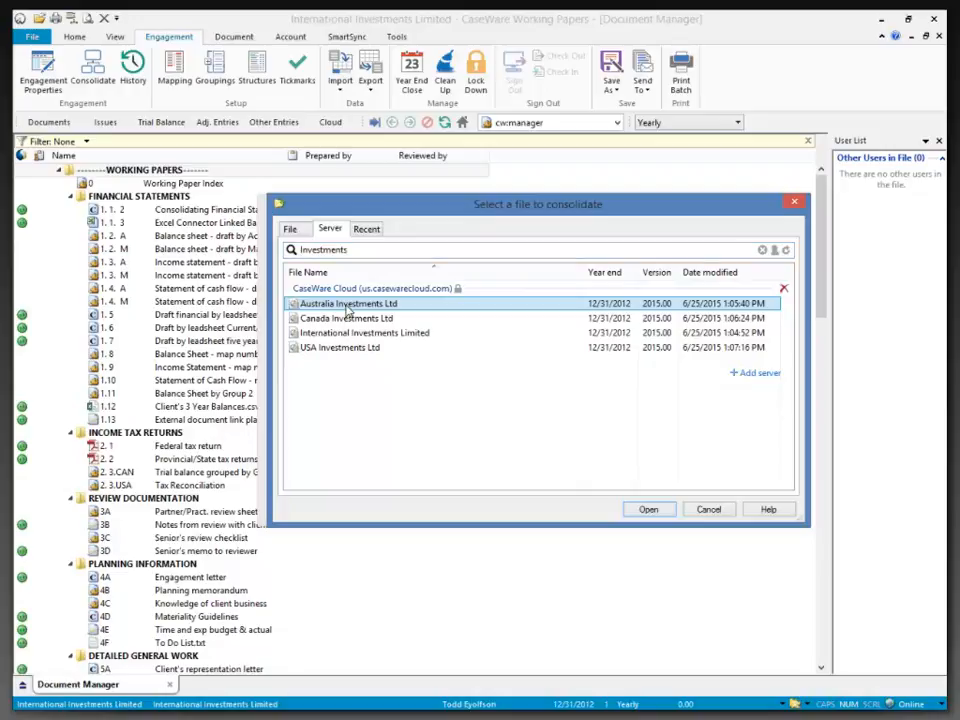
click(662, 511)
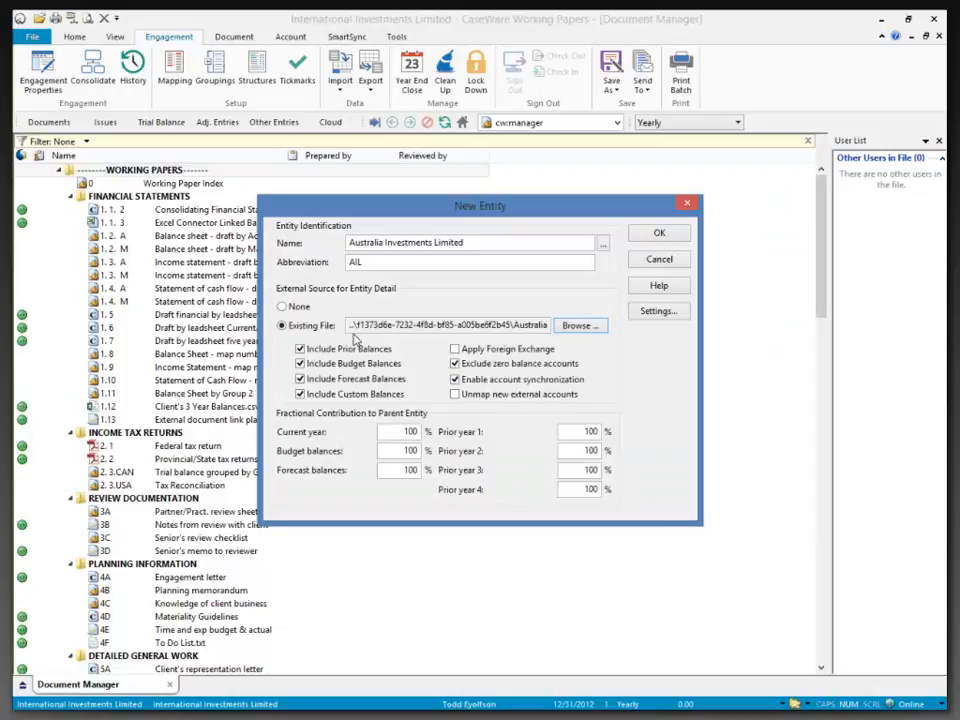
drag(512, 325, 348, 325)
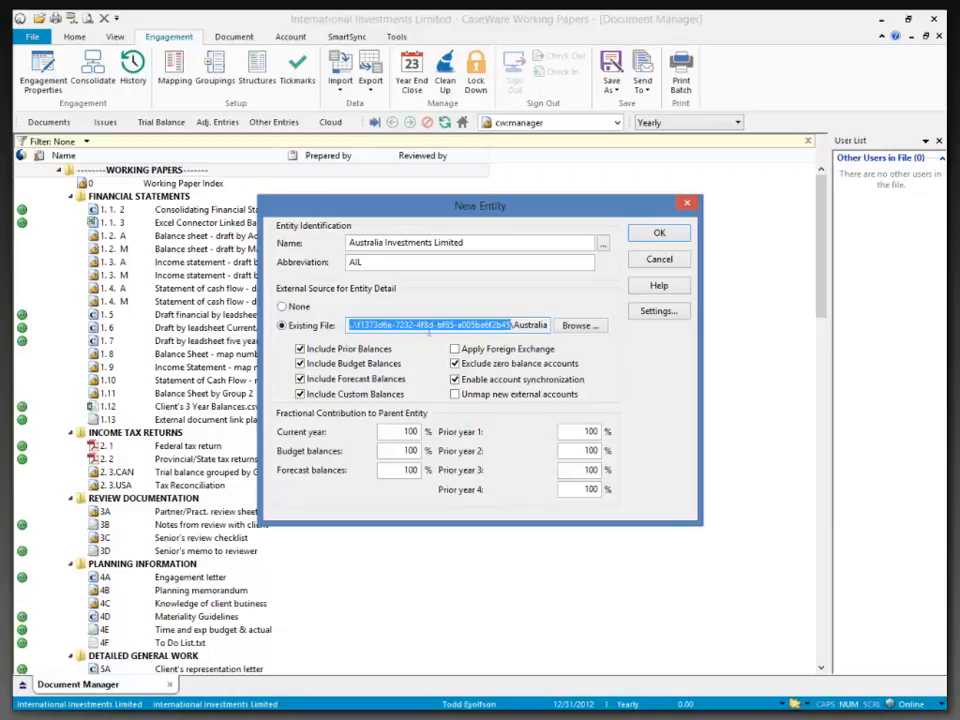
click(659, 234)
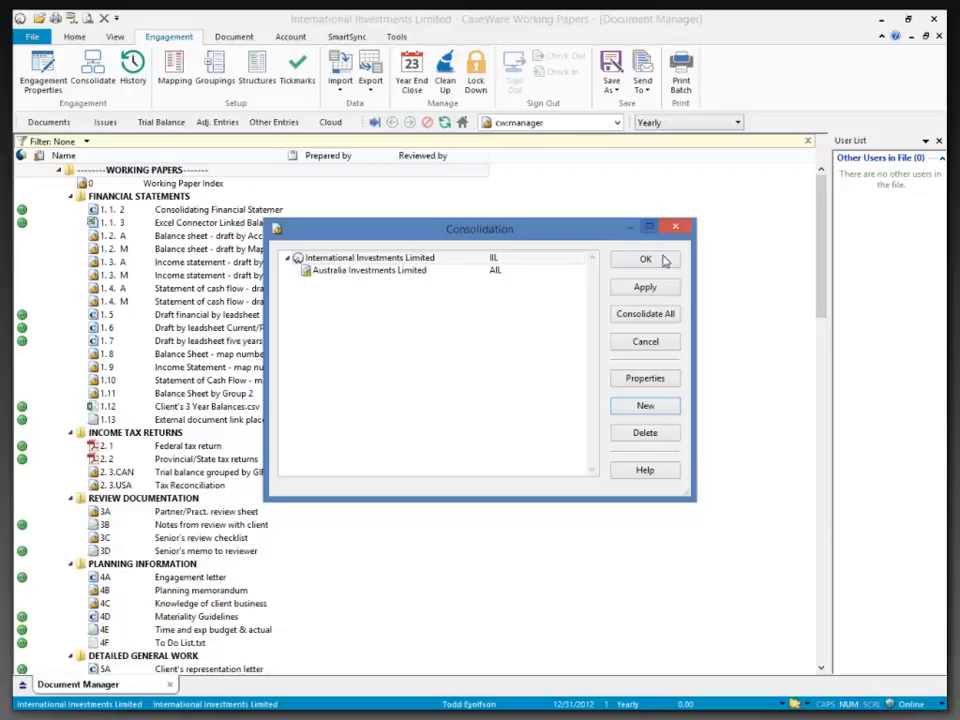
Start another new entity named Canada Investments Limited with the abbreviation CIL
click(639, 404)
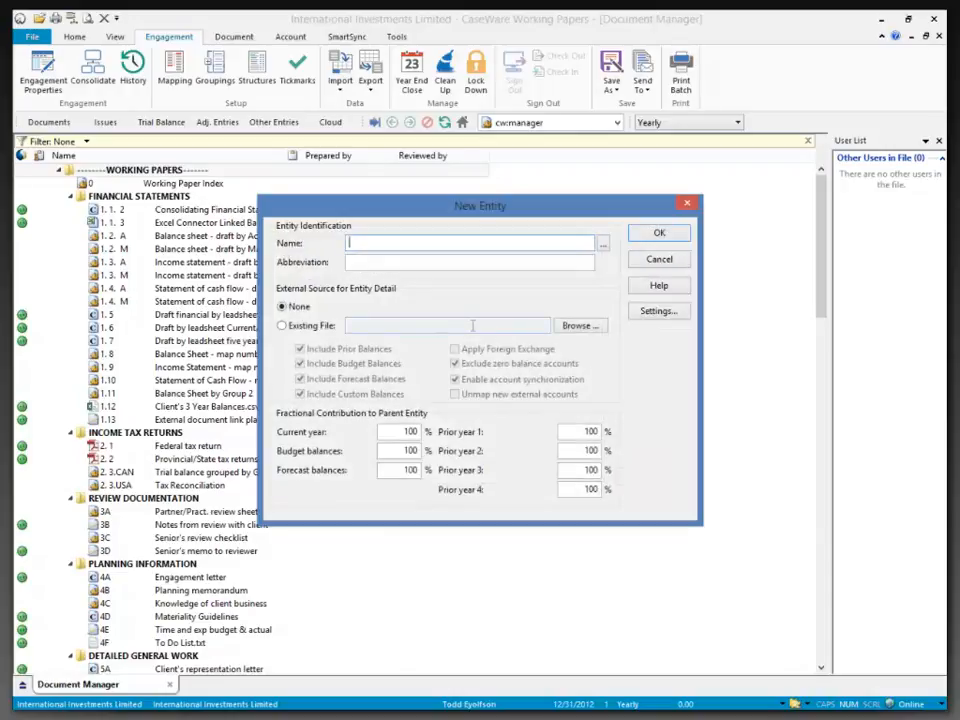
text(Canada Inve)
key(BackSpace)
key(BackSpace)
key(BackSpace)
key(BackSpace)
key(BackSpace)
text(Investments Limited)
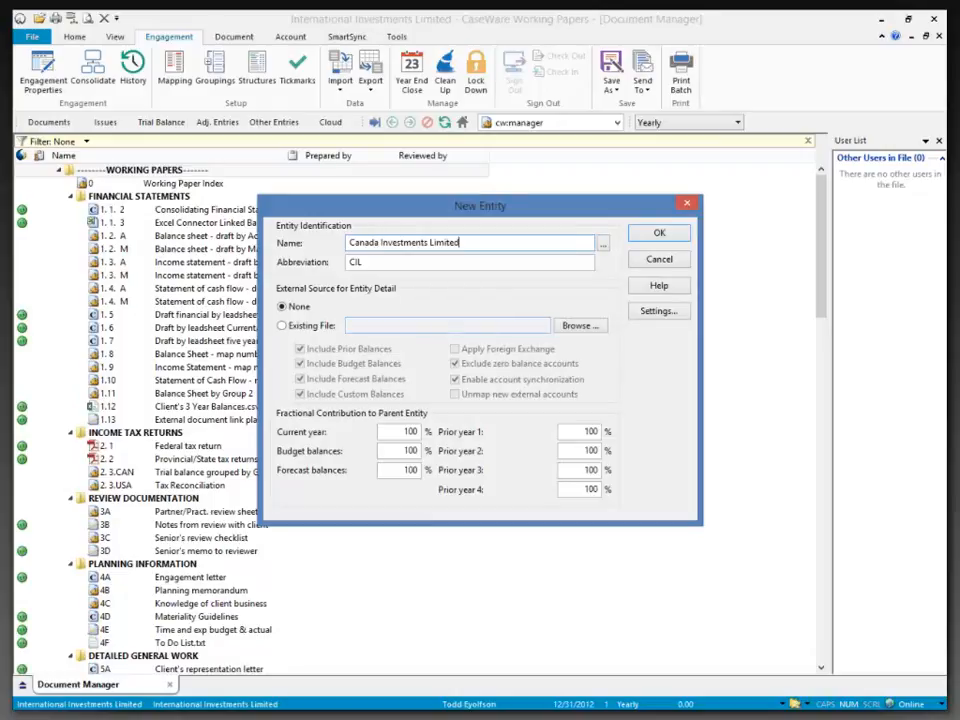
click(383, 263)
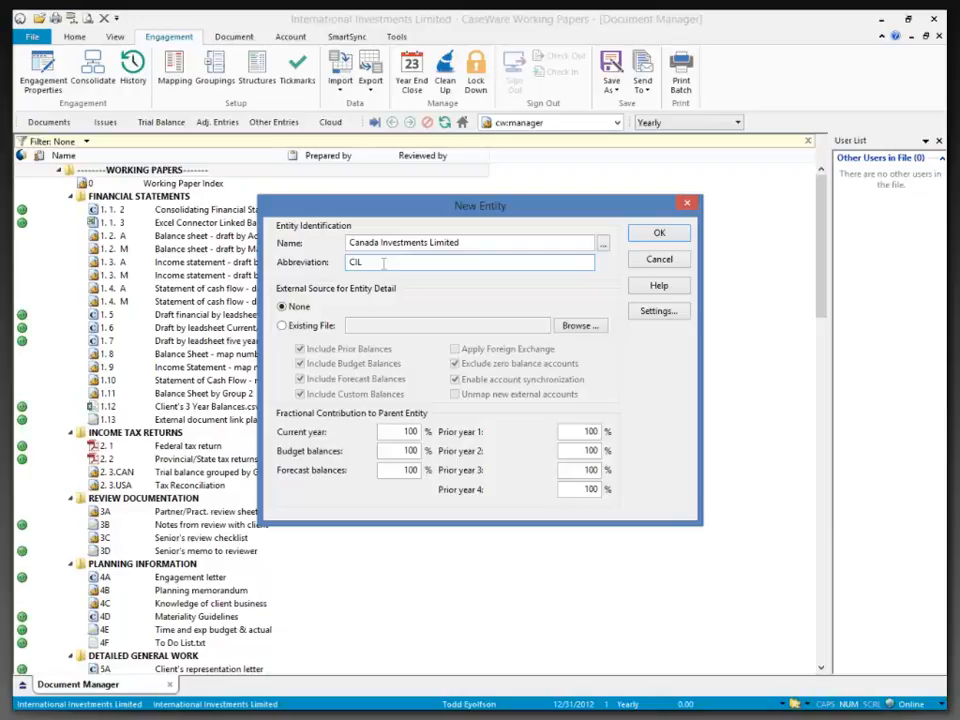
Link the Canadian entity to the existing Canada Investments Ltd file on CaseWare Cloud, searching for "Investments", and add the entity to the consolidation
click(567, 328)
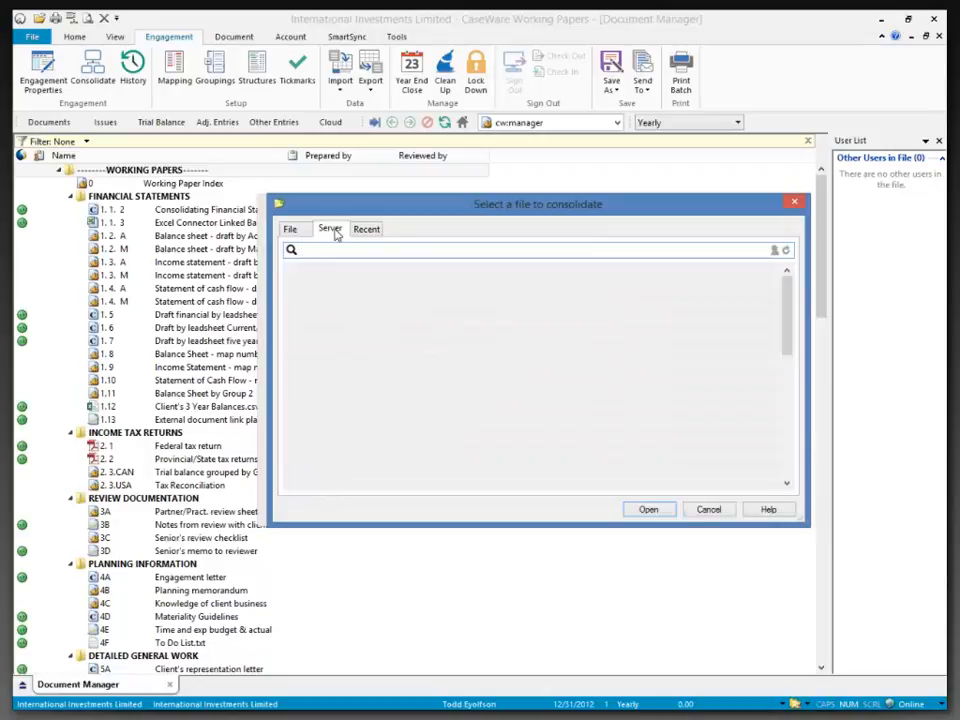
text(Investments)
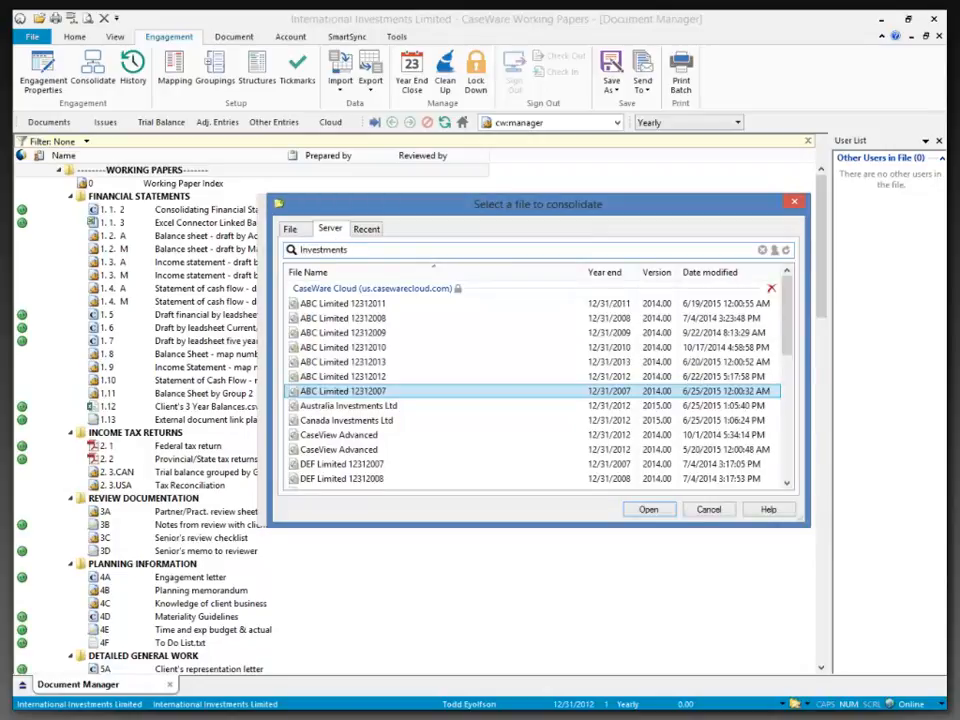
key(Return)
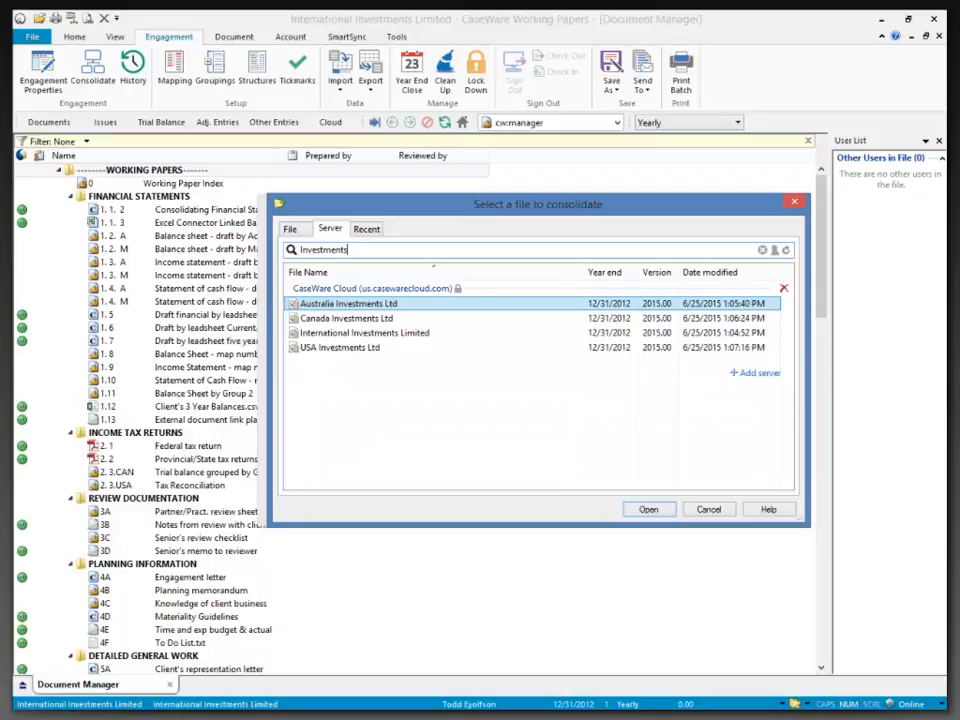
click(349, 319)
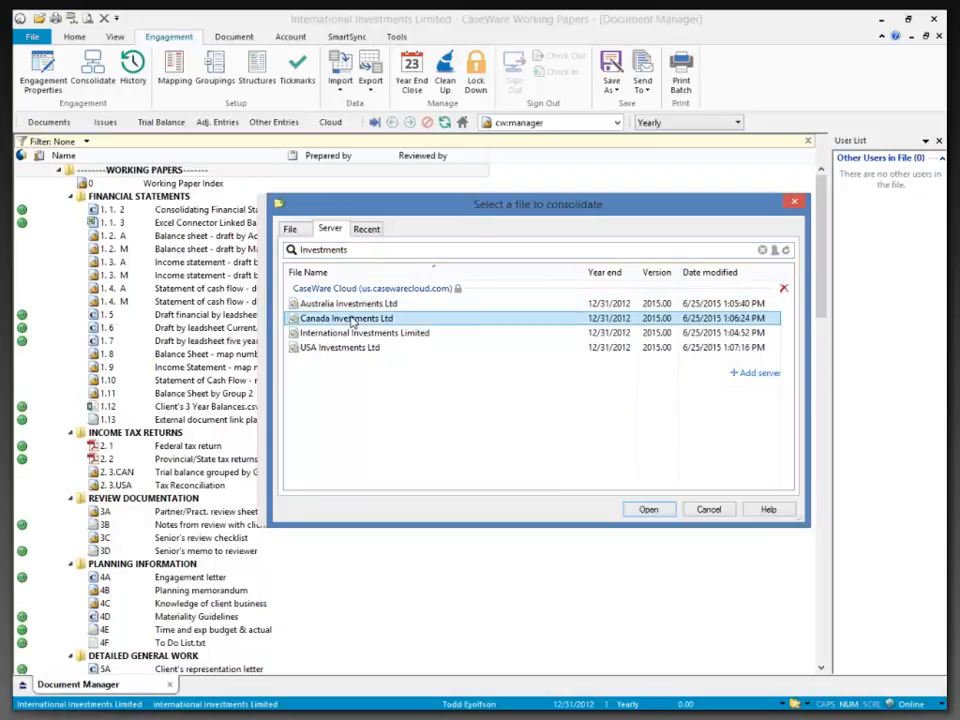
click(648, 510)
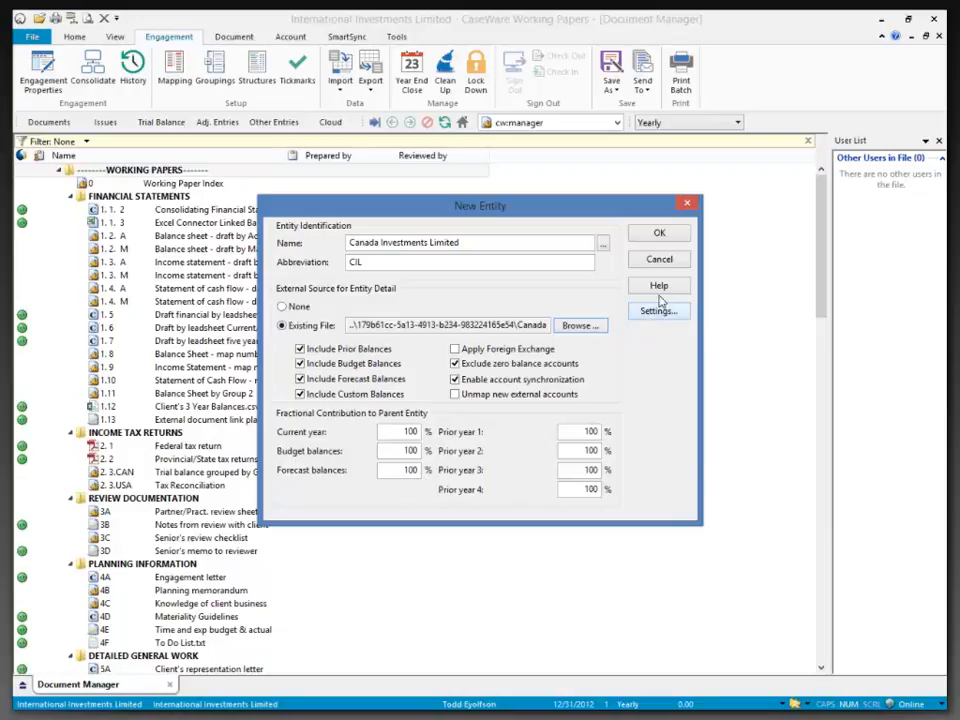
click(661, 234)
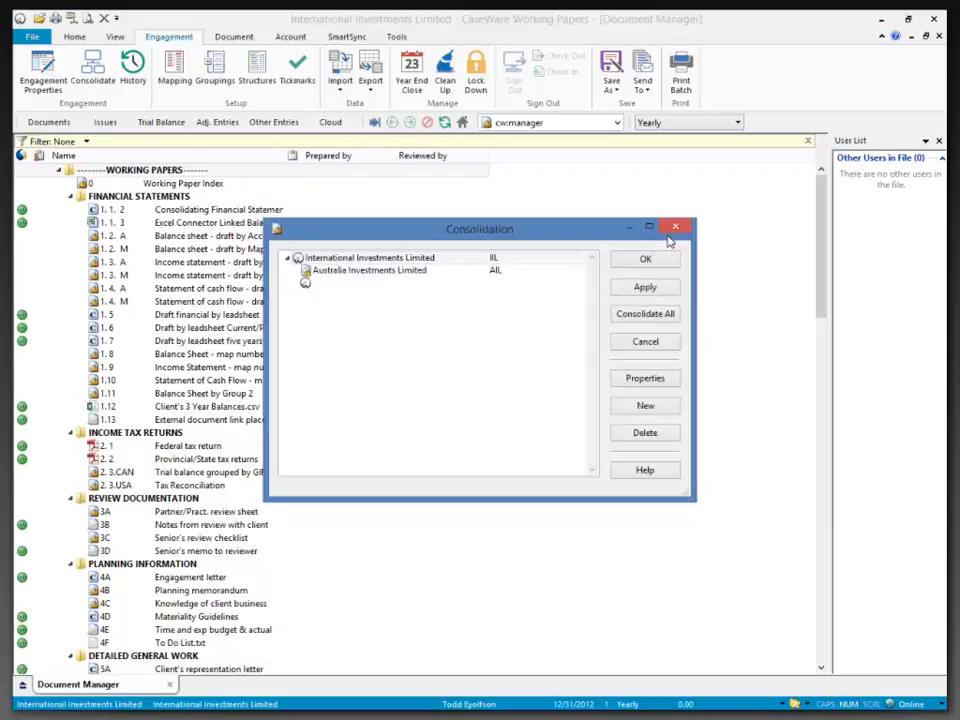
click(354, 285)
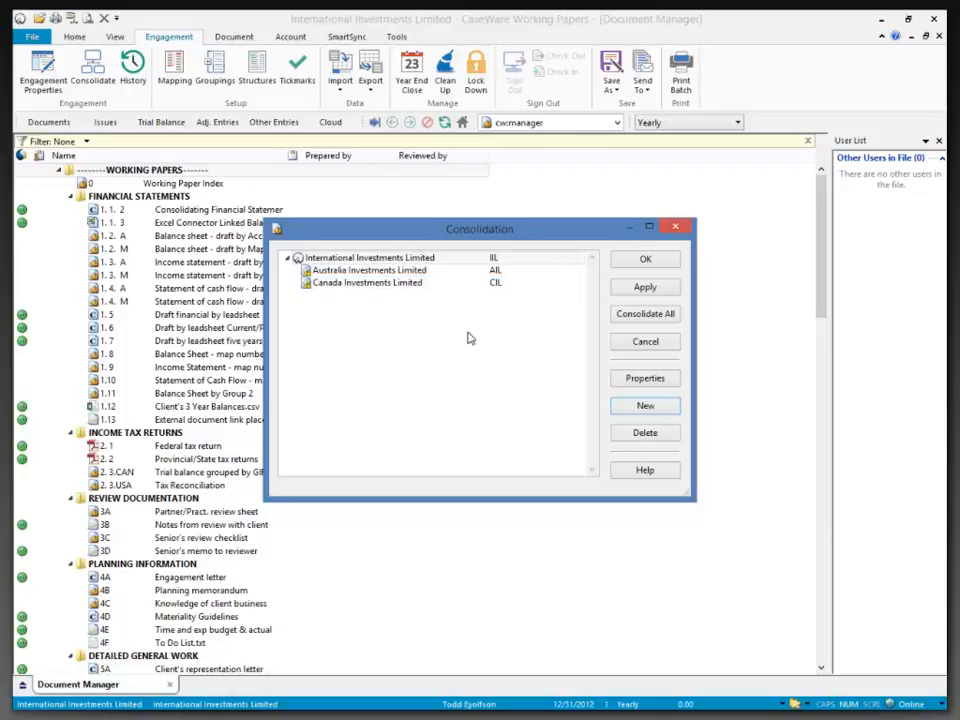
Add a new entity US Investments Limited (UIL) linked to the cloud file USA Investments Ltd, found by searching for "USA Inv"
click(644, 406)
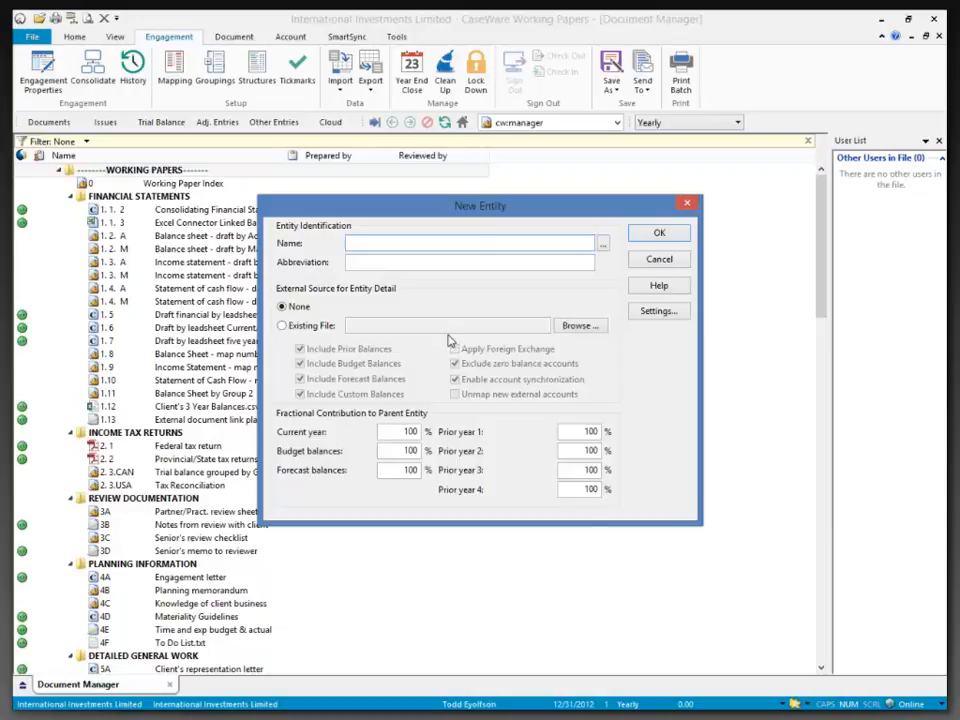
text(US Investments Limited)
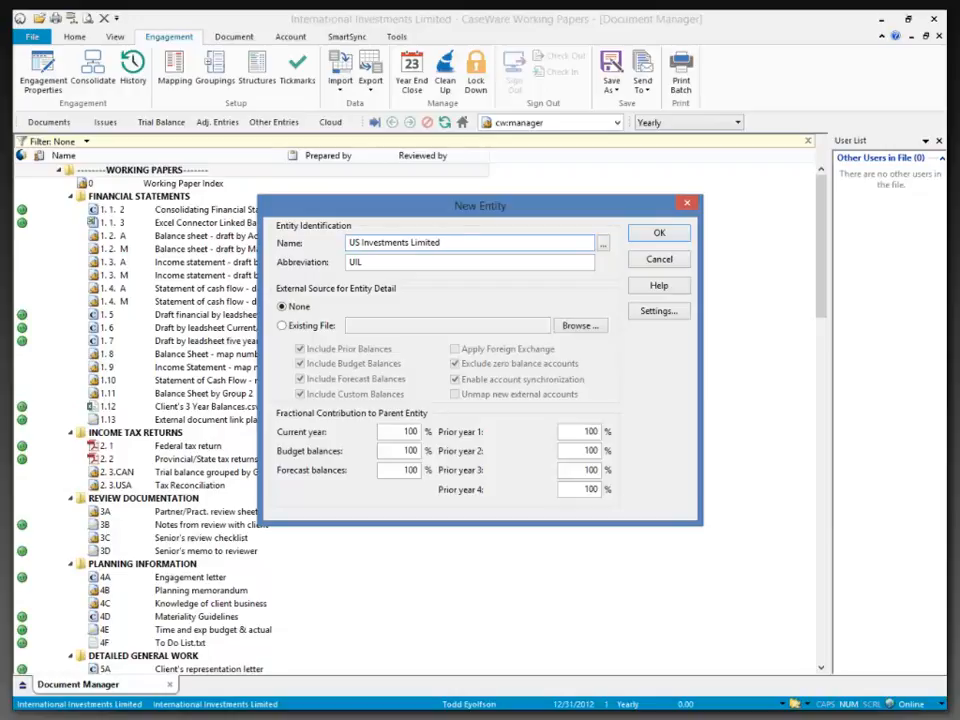
click(581, 327)
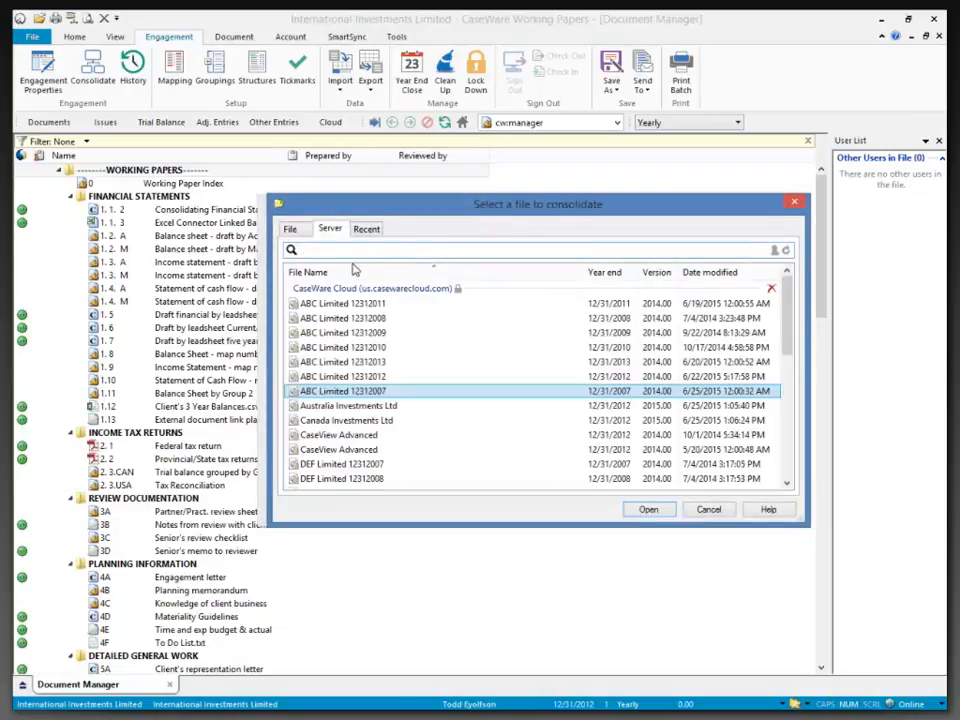
click(366, 254)
text(USA)
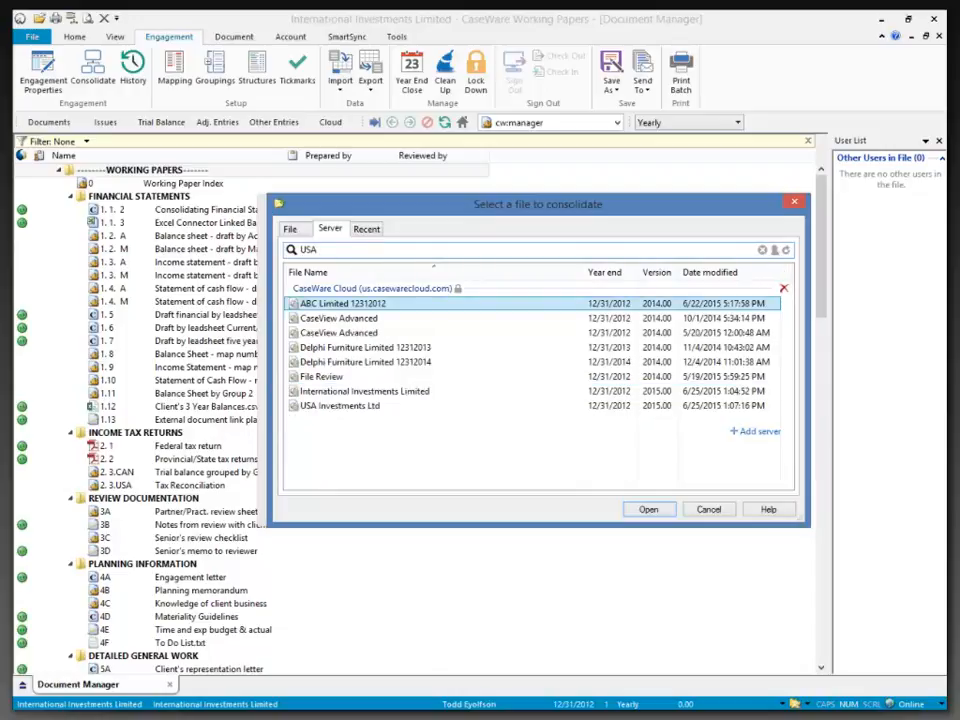
text( Inv)
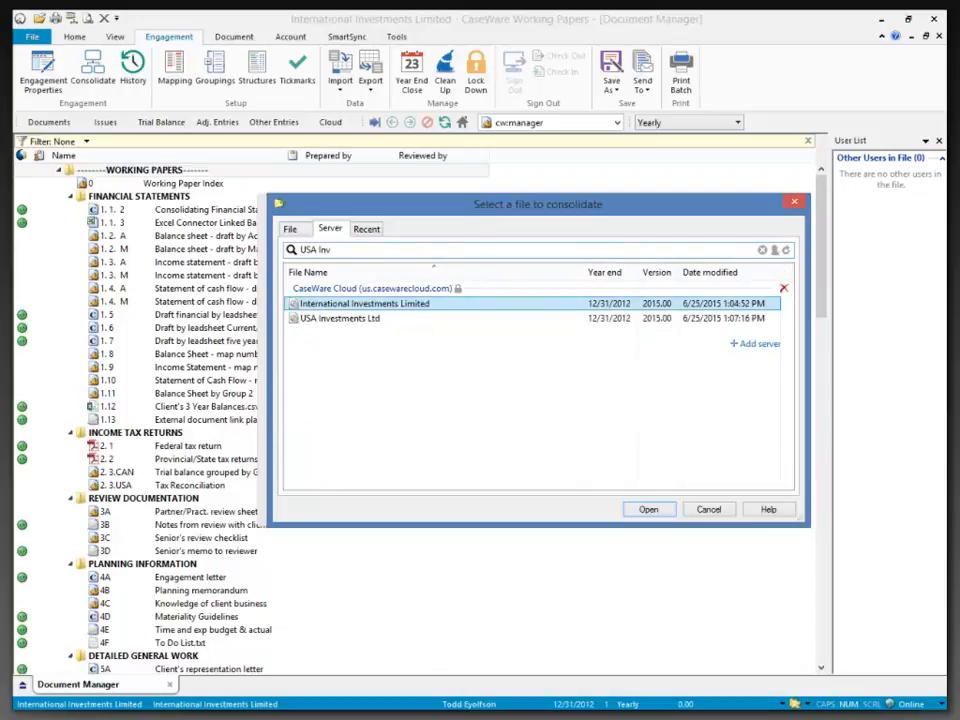
click(340, 320)
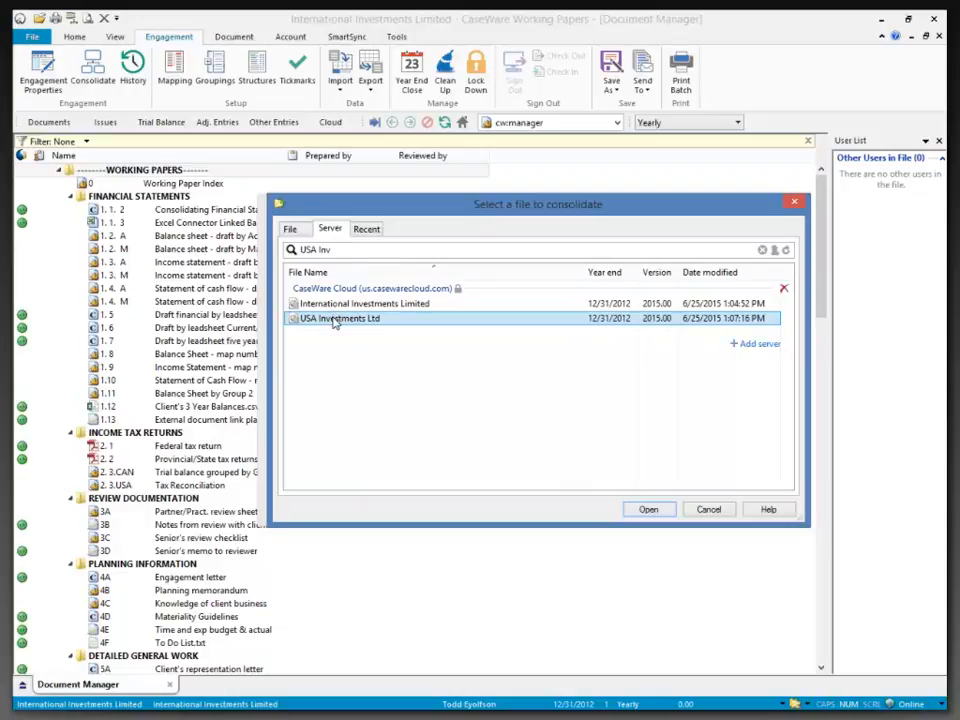
click(649, 510)
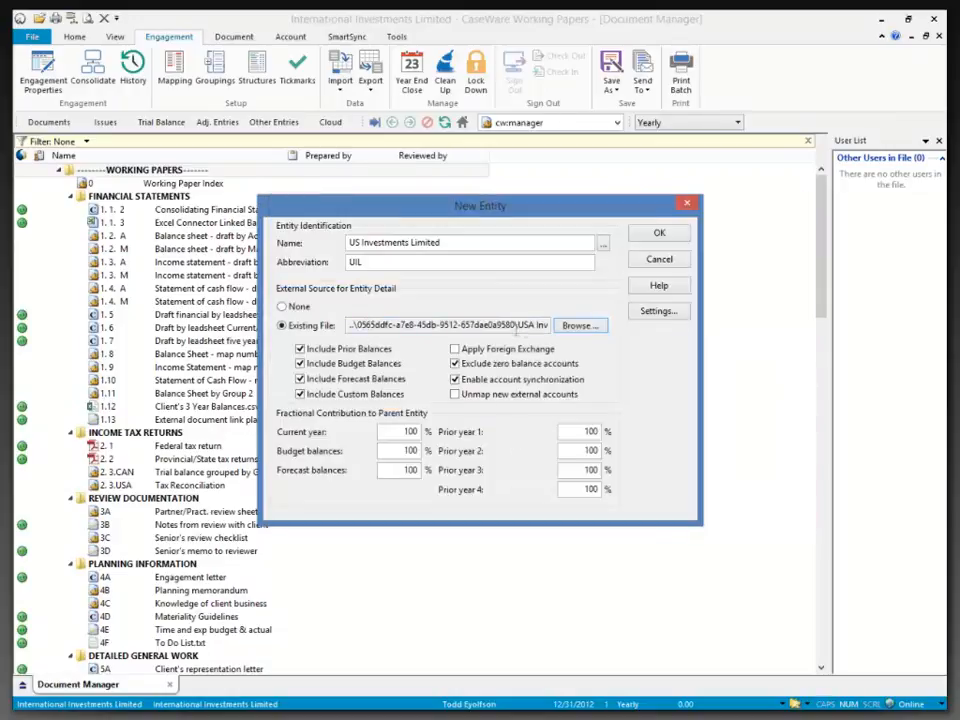
click(661, 234)
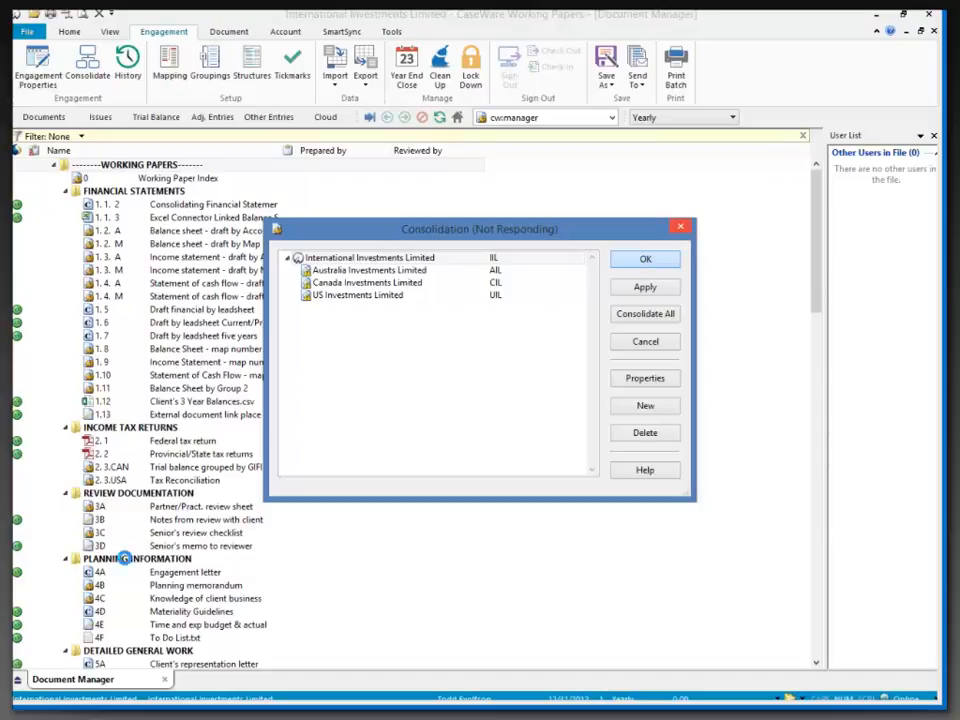
Switch to File Explorer and check the local folders for the Australian, Canadian, International and USA files in CaseWareZone
key(alt+Tab)
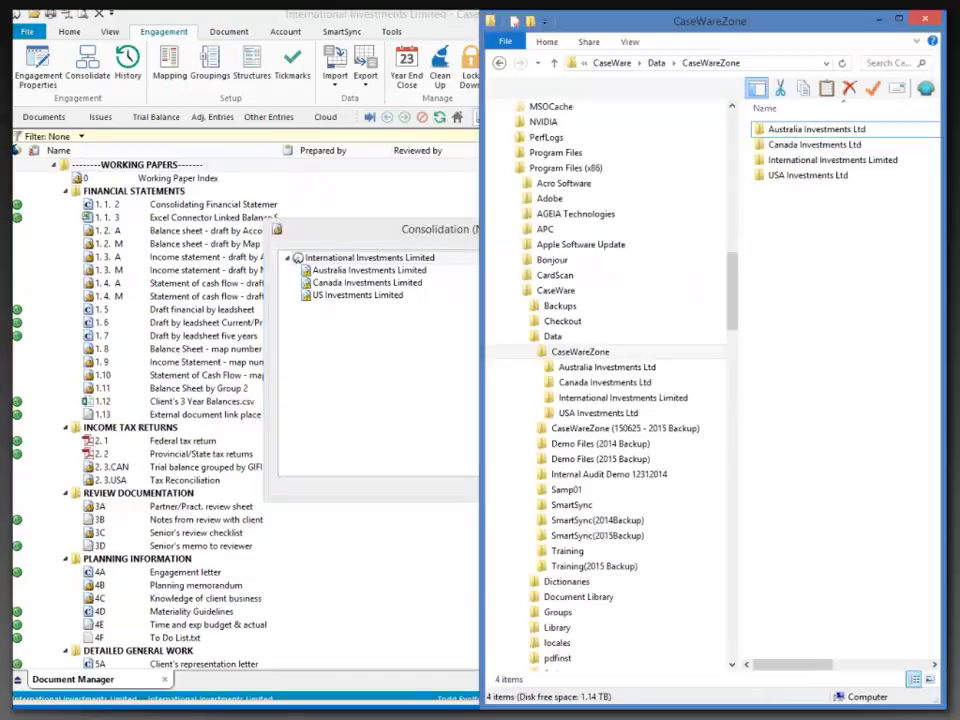
click(783, 132)
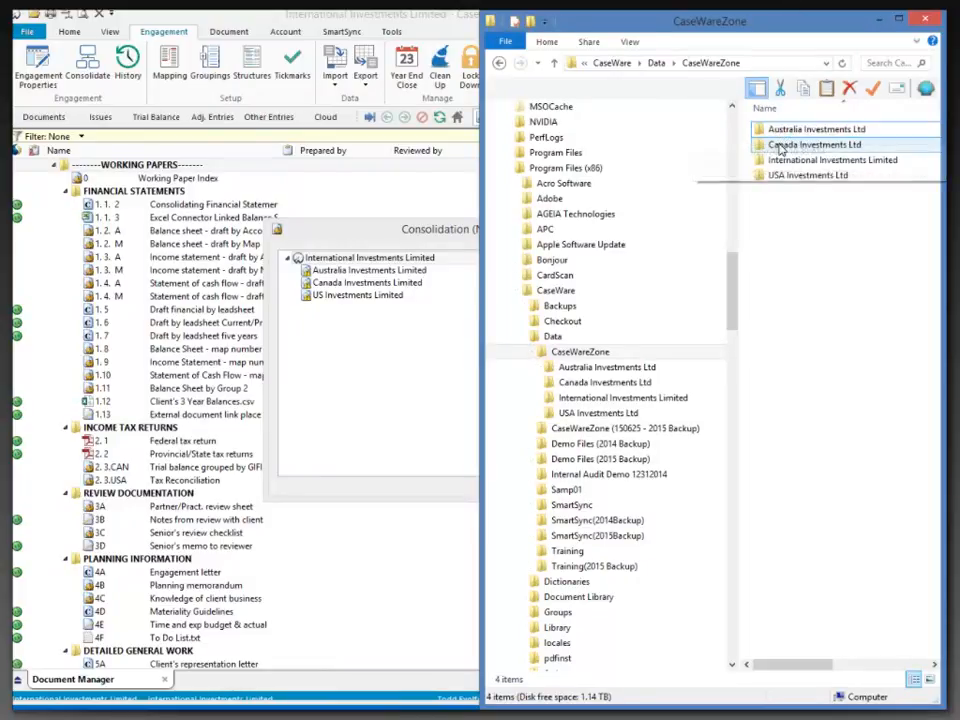
click(785, 145)
click(785, 161)
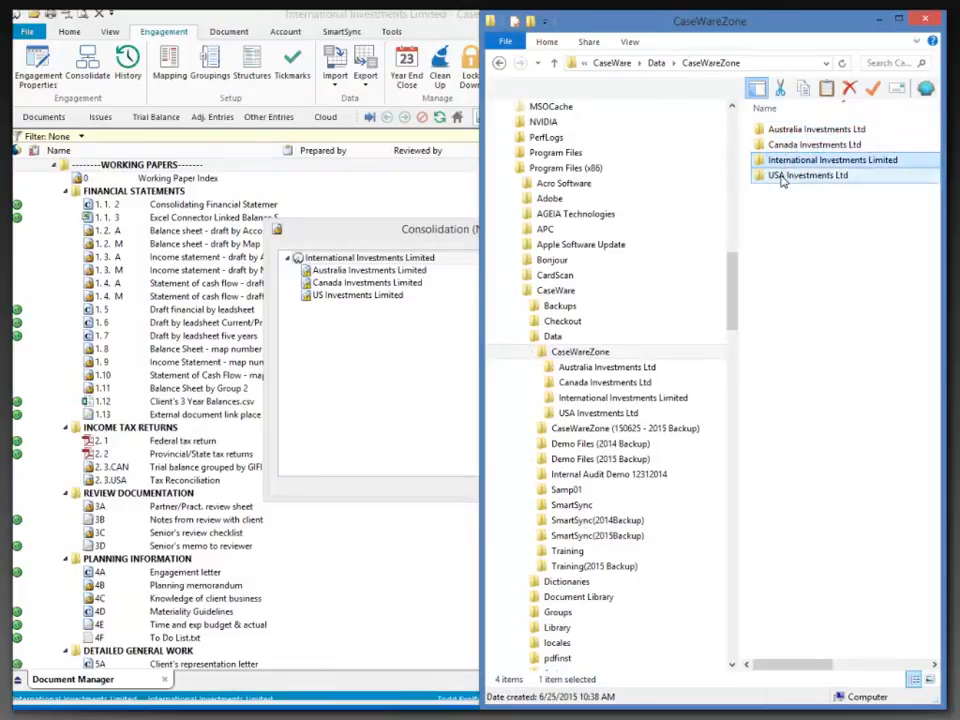
click(785, 176)
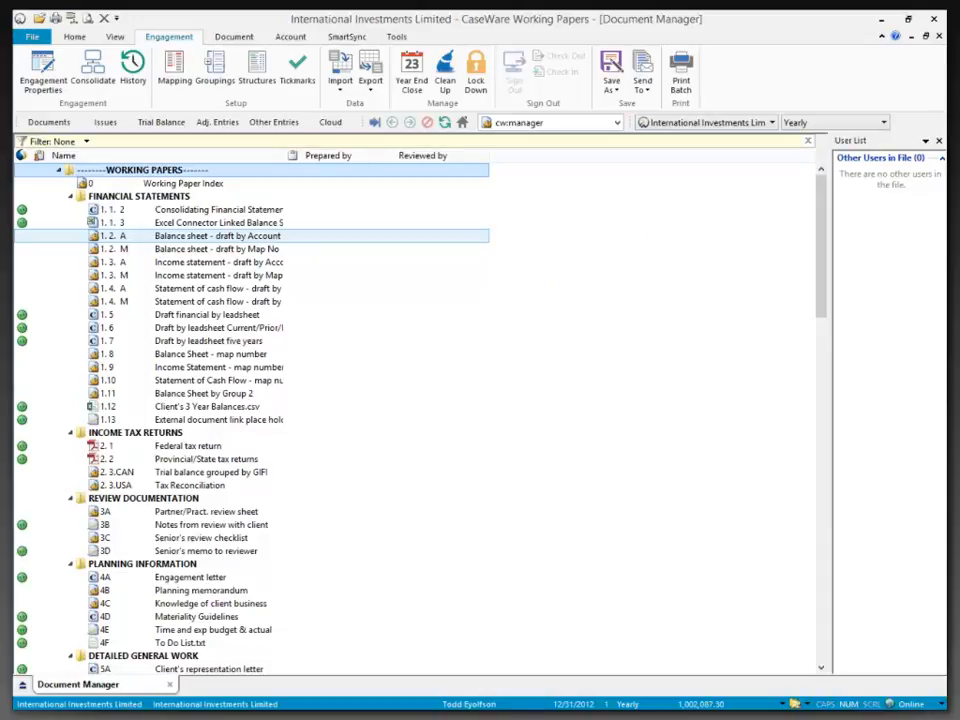
Switch back to CaseWare Working Papers and view the parent company's entity list, leaving International Investments Limited selected
click(768, 123)
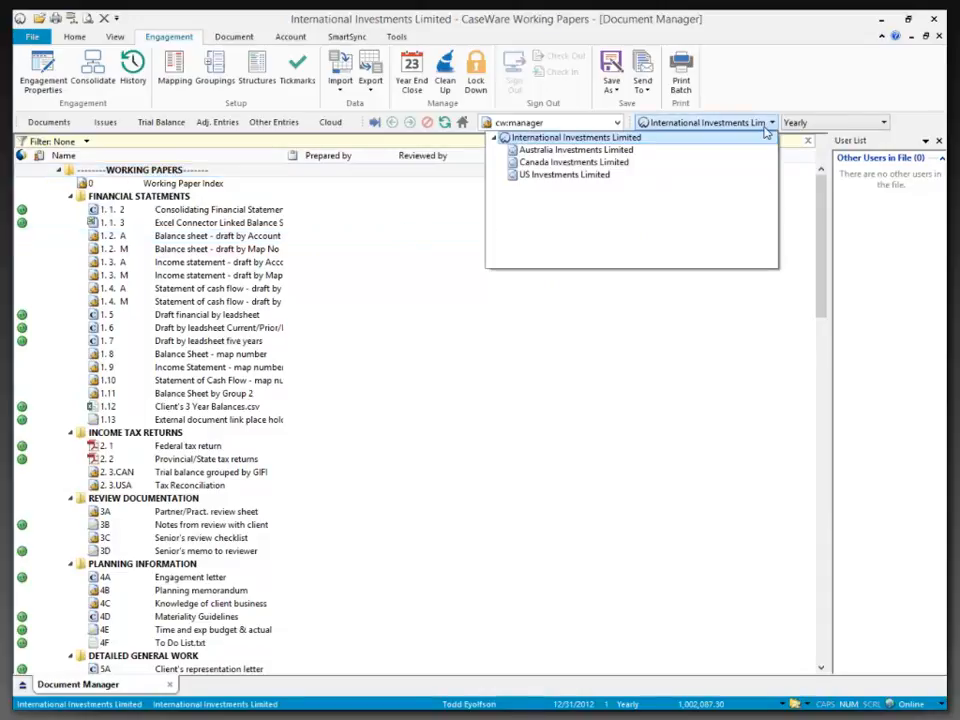
click(193, 257)
Enable Consolidated View in the properties of the Cash leadsheet (A) in the ASSETS folder
scroll(195, 450, down, 13)
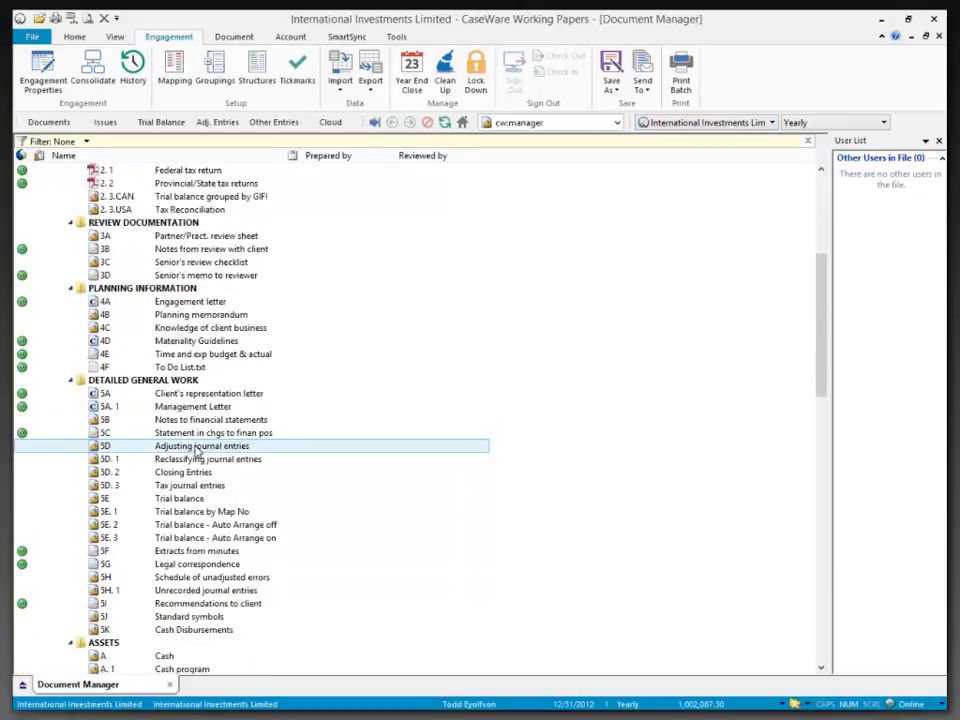
right_click(150, 421)
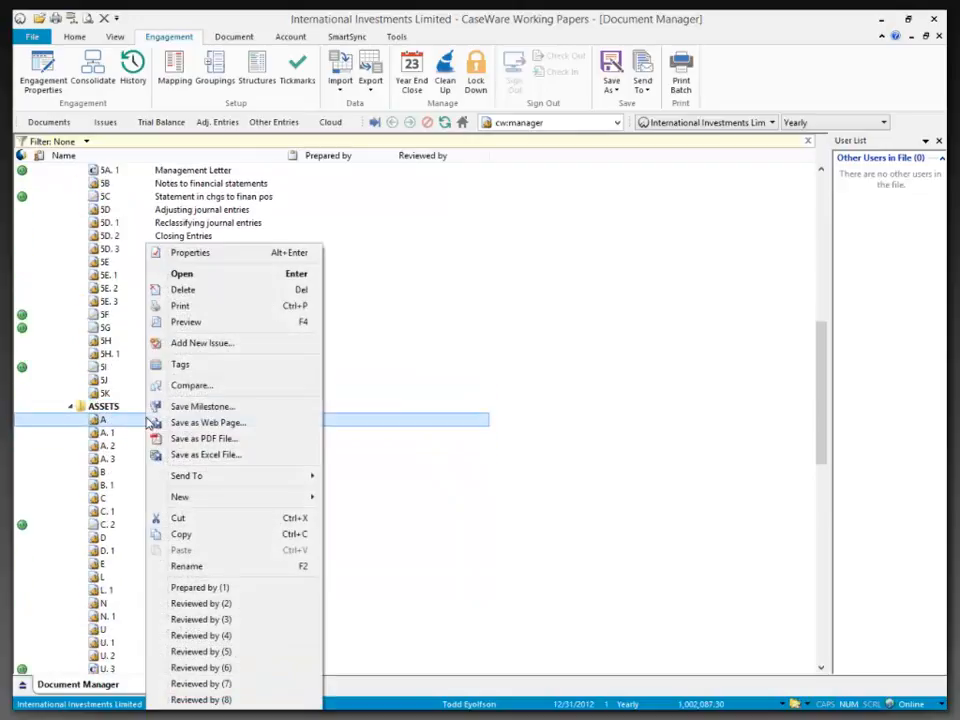
click(203, 258)
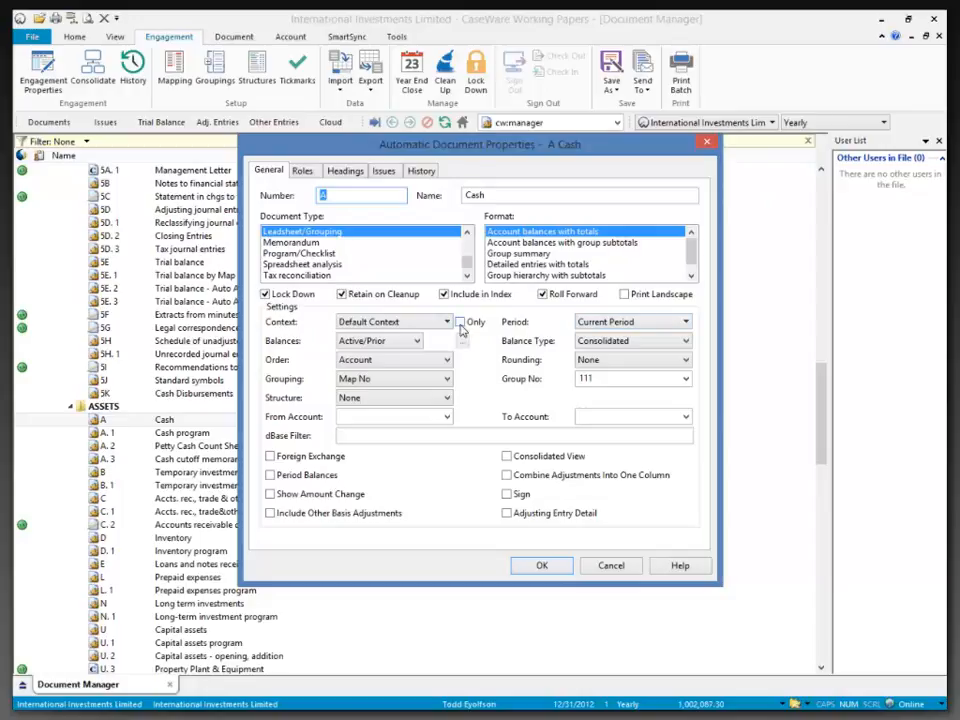
click(506, 456)
click(541, 567)
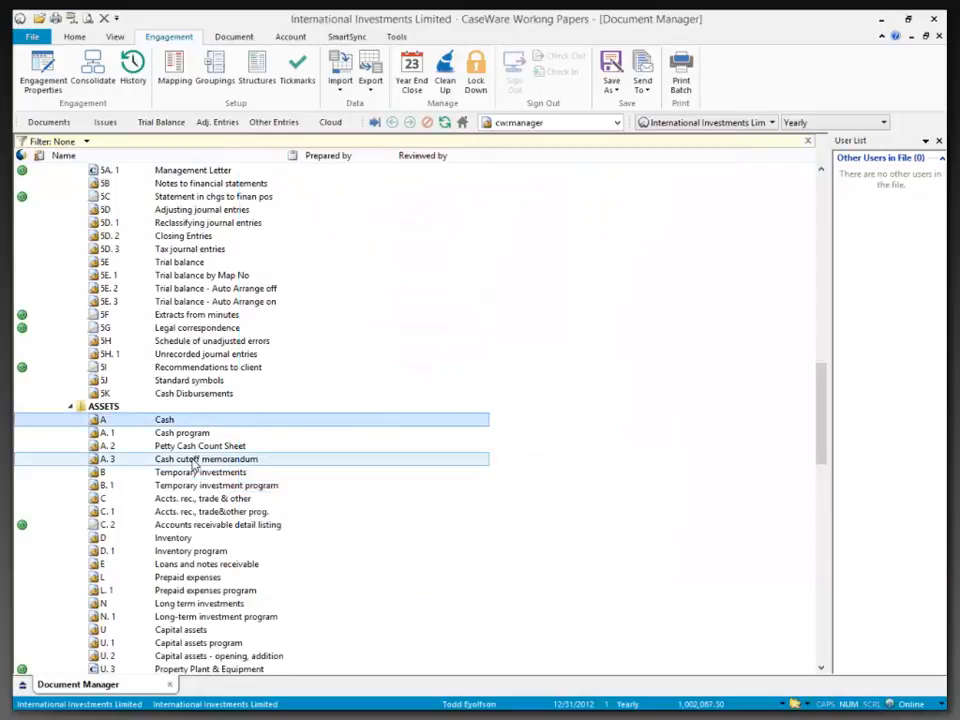
Open the Cash leadsheet to review the balances by entity and the consolidated columns, and close it
double_click(165, 419)
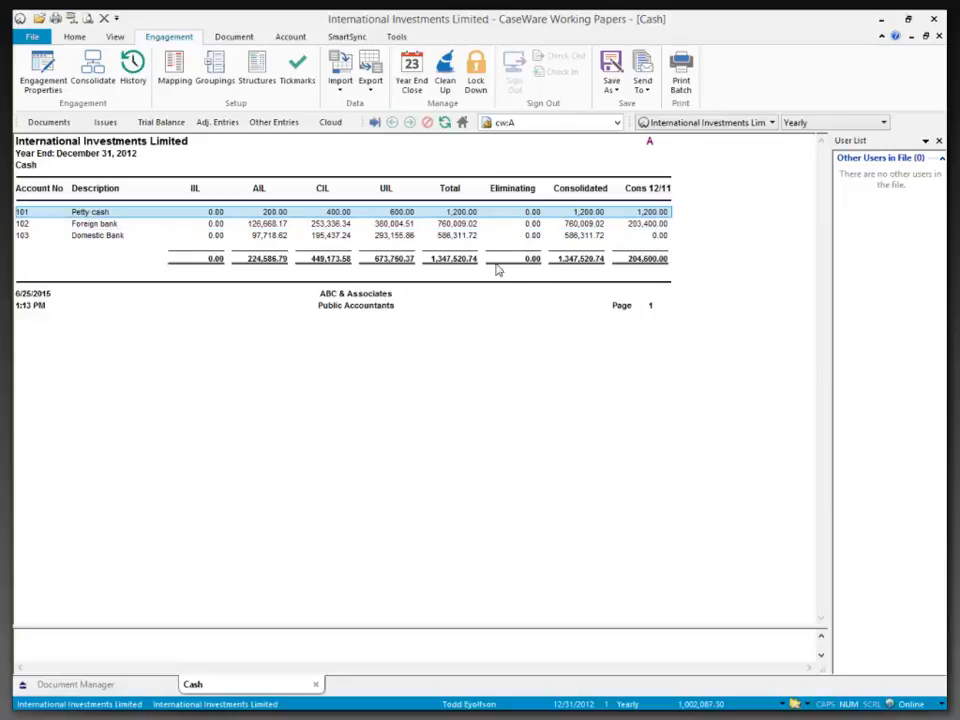
click(316, 684)
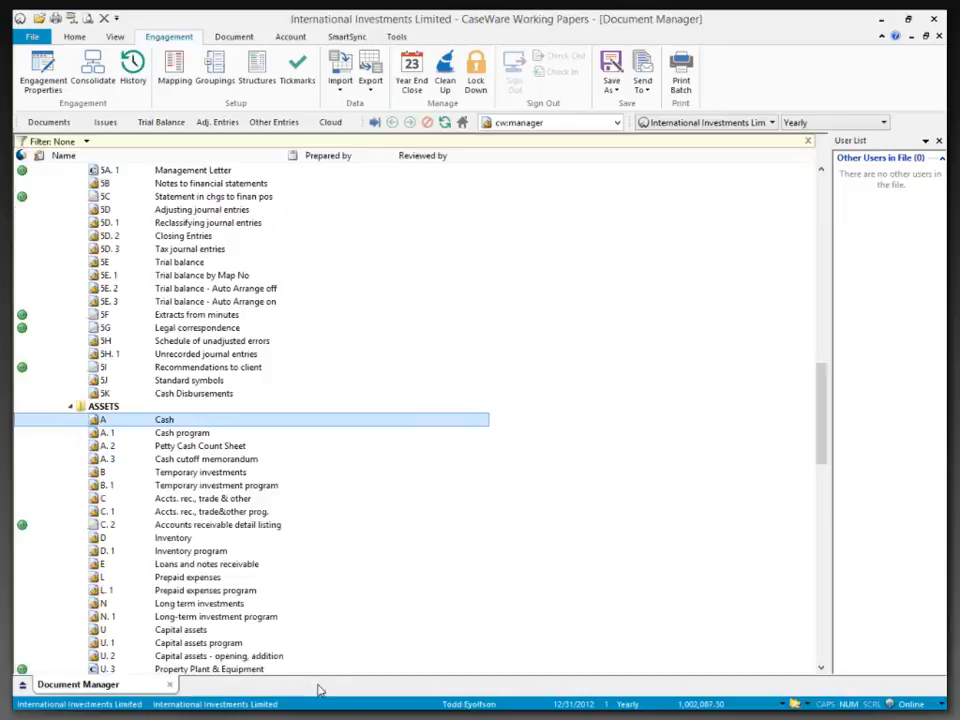